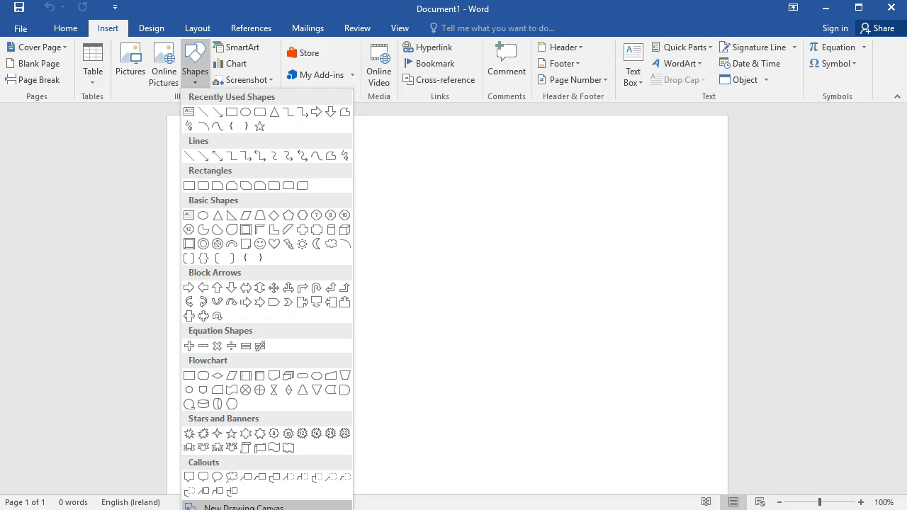
- Insert a new drawing canvas at the start of the blank document
click(244, 507)
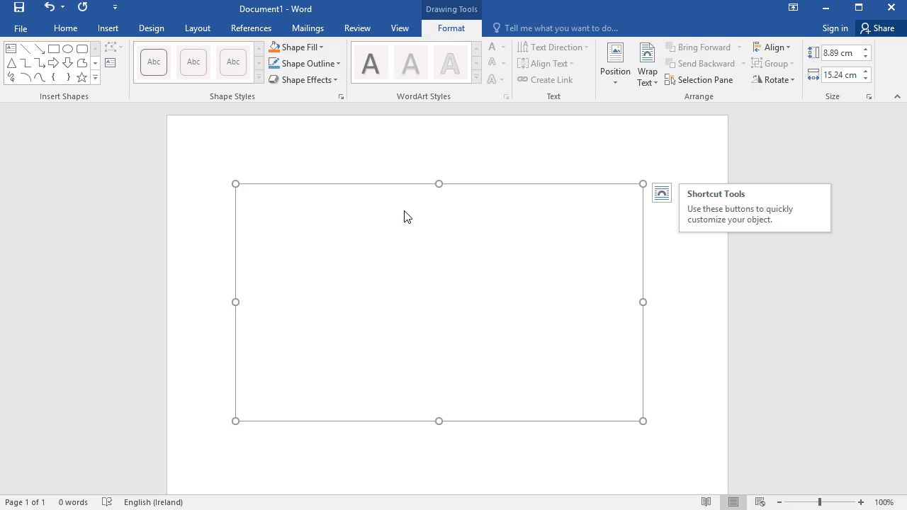
click(655, 275)
click(334, 265)
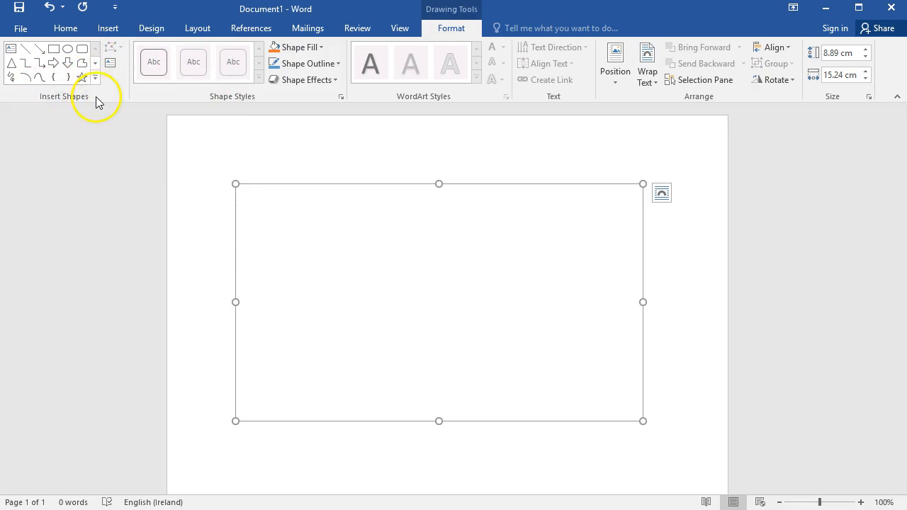
- Draw a circle about 1.77 cm across near the canvas's left edge and give it the white-fill, green-outline style
click(67, 52)
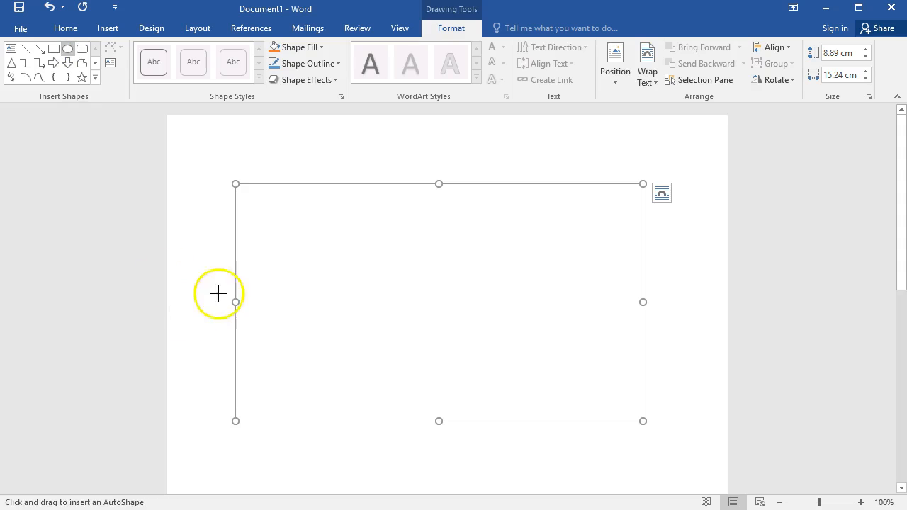
drag(250, 285, 293, 330)
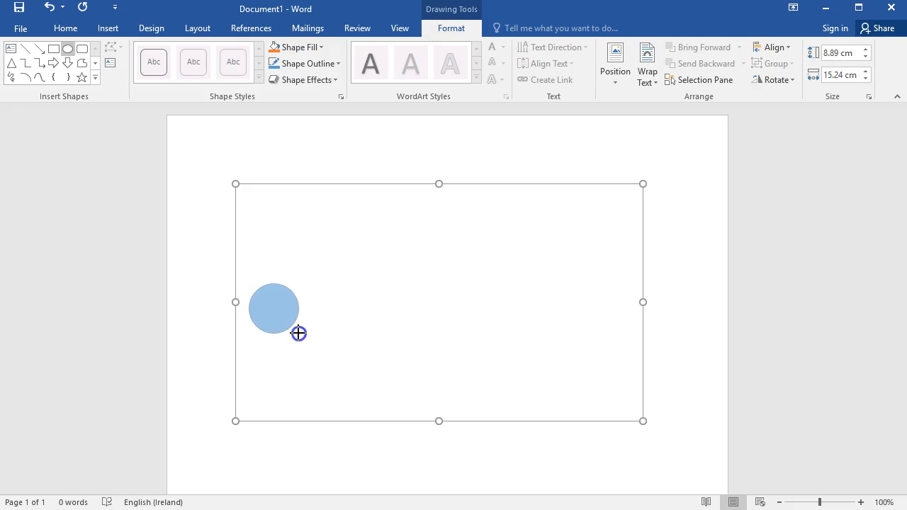
drag(294, 331, 293, 331)
click(289, 320)
click(285, 317)
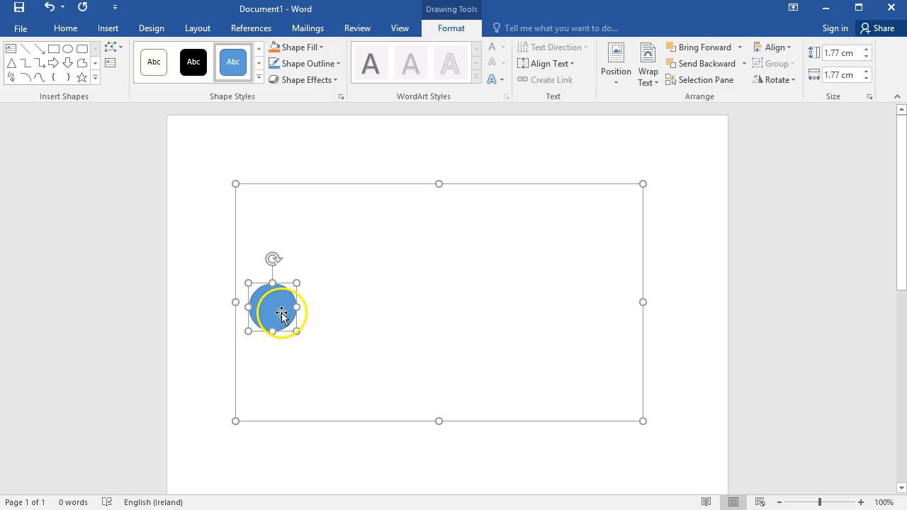
click(153, 62)
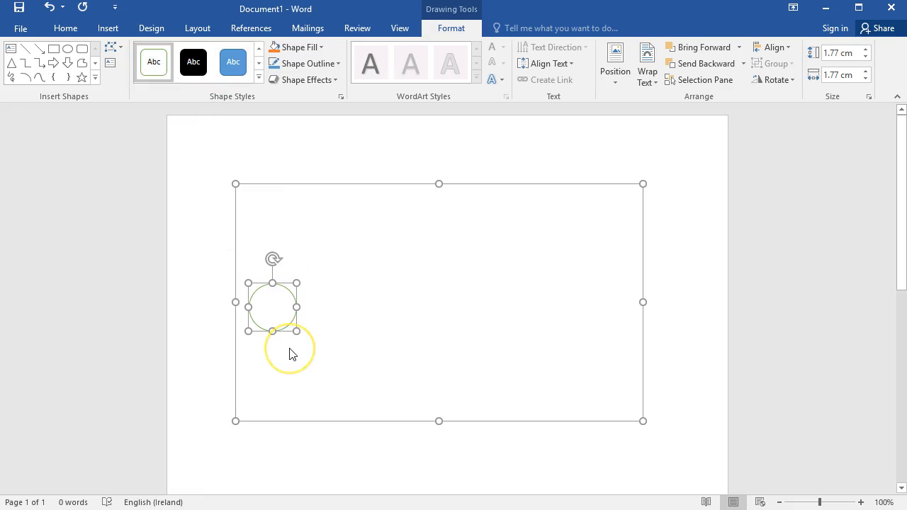
- Label the circle "Start" and enlarge it to about 1.98 cm so the word fits on one line
right_click(272, 310)
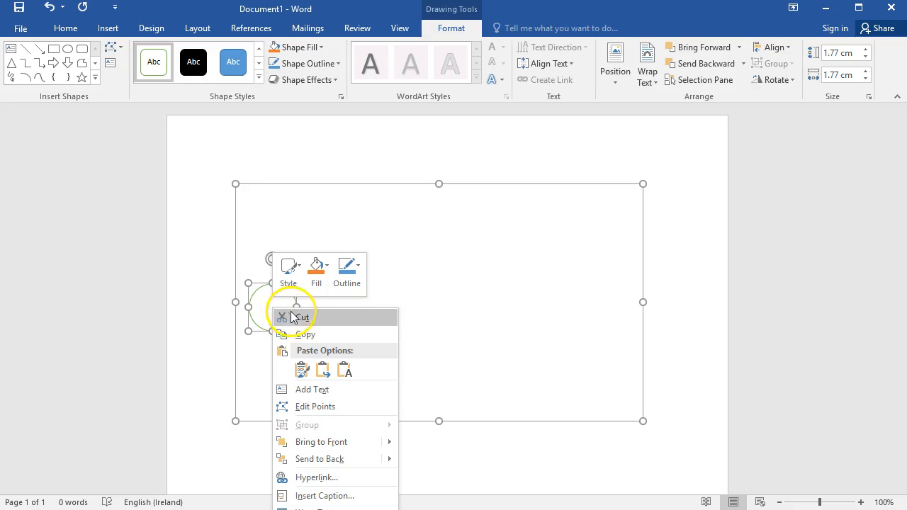
click(324, 389)
text(start)
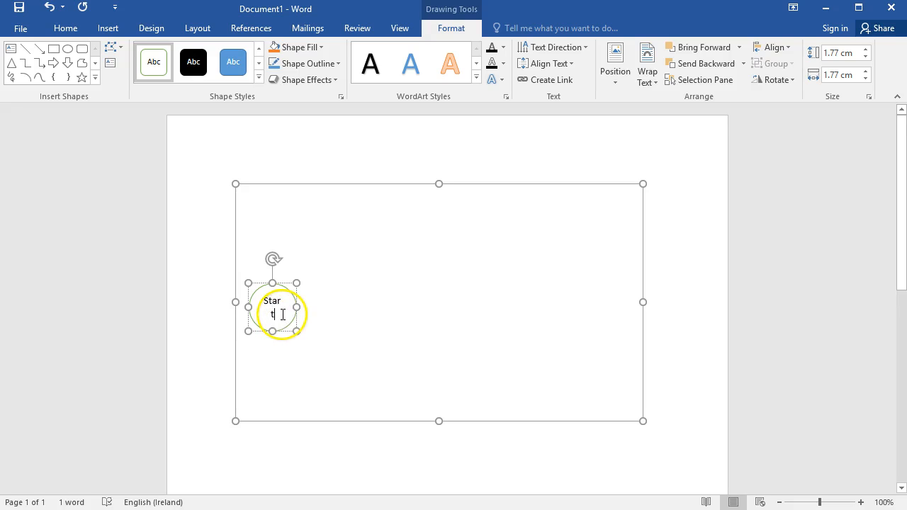
double_click(281, 314)
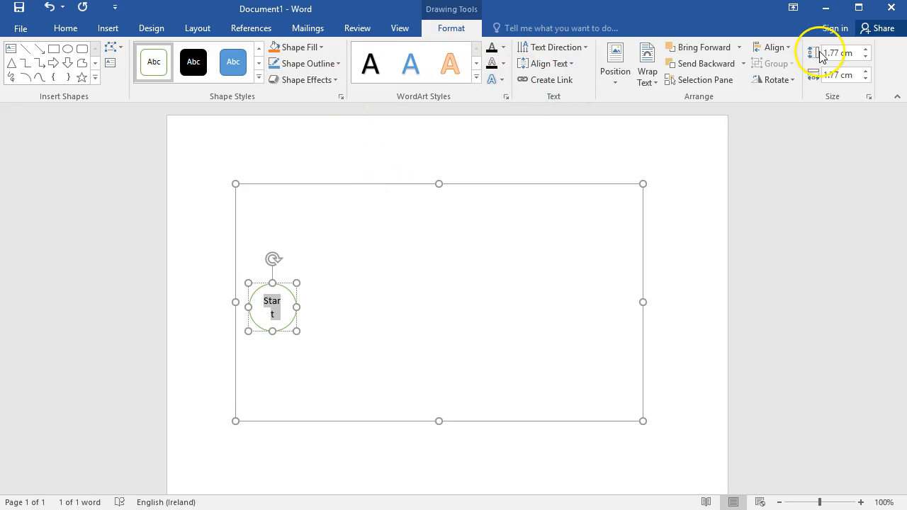
drag(296, 329, 302, 336)
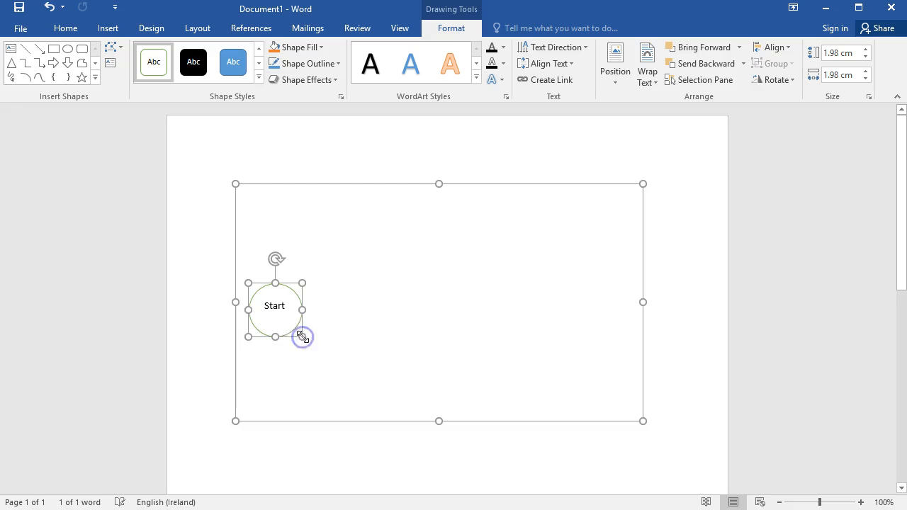
click(306, 358)
click(280, 312)
click(319, 310)
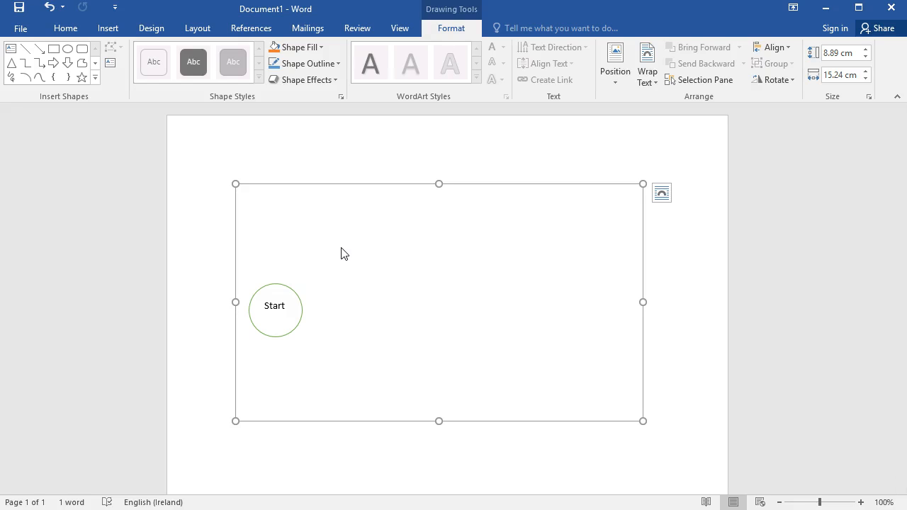
- Draw a second circle about 1.91 cm across, above and right of Start, with the white-fill, green-outline style
click(67, 49)
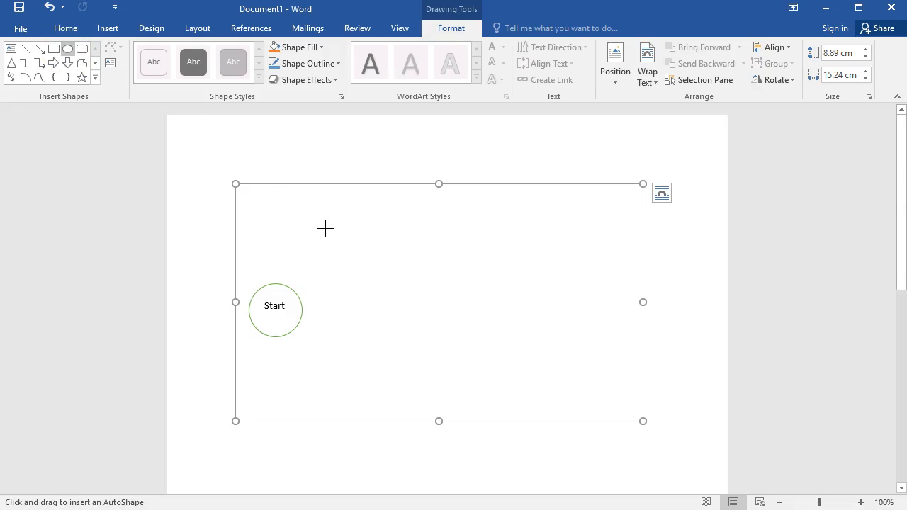
drag(319, 218, 368, 268)
click(353, 244)
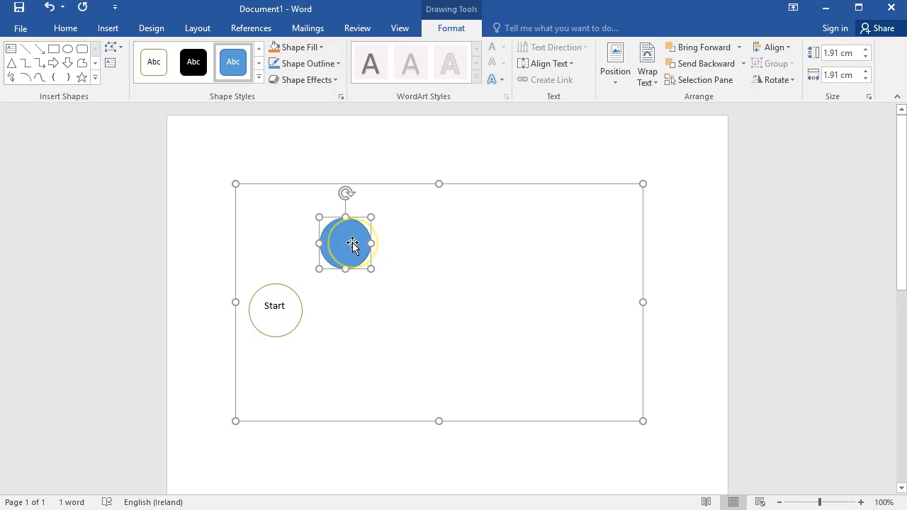
click(154, 62)
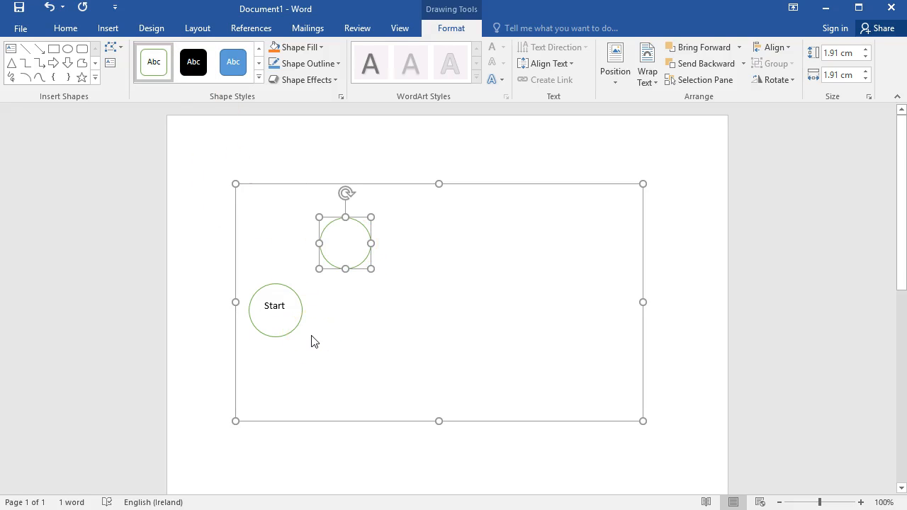
- Label the second circle "A" and increase the letter's font size to 24
right_click(351, 238)
click(389, 317)
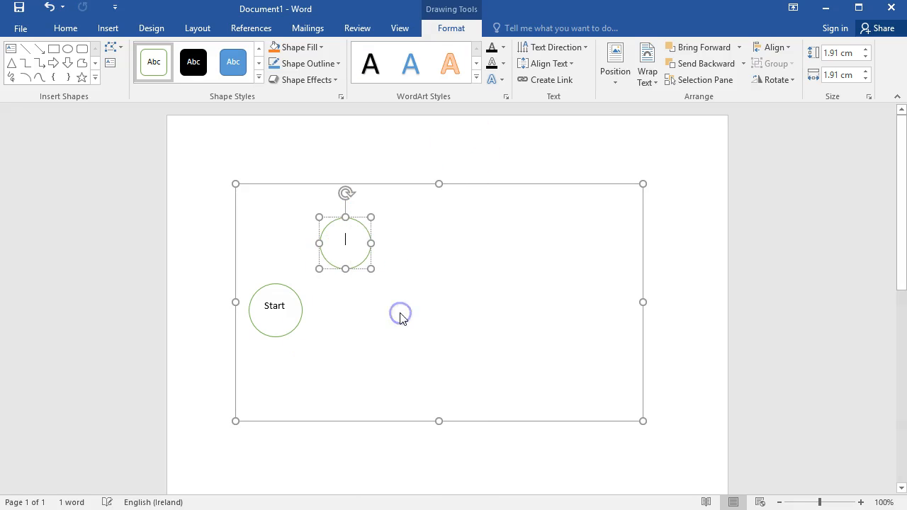
text(A)
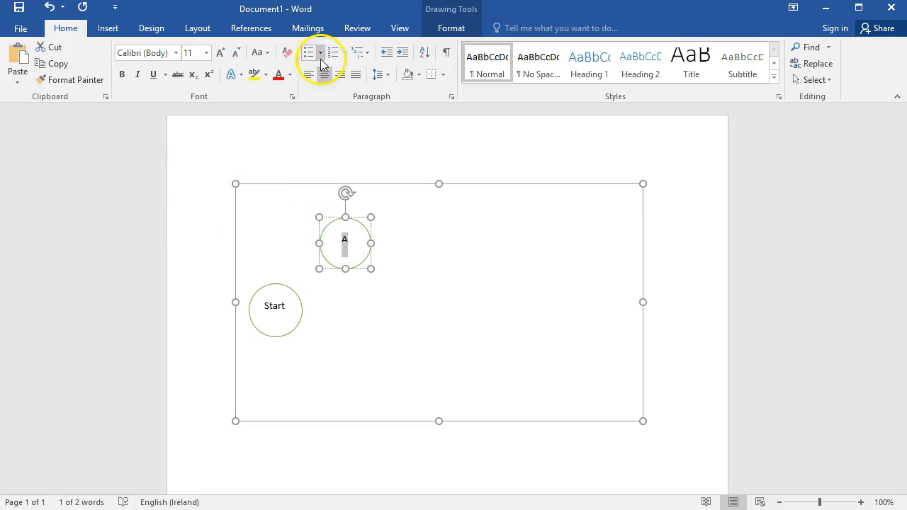
click(223, 53)
click(224, 54)
click(224, 54)
click(223, 53)
click(223, 54)
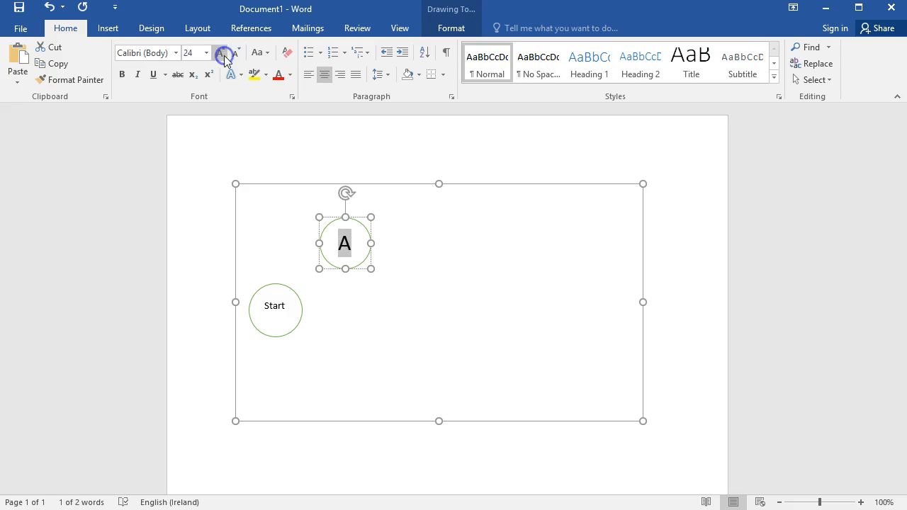
click(384, 277)
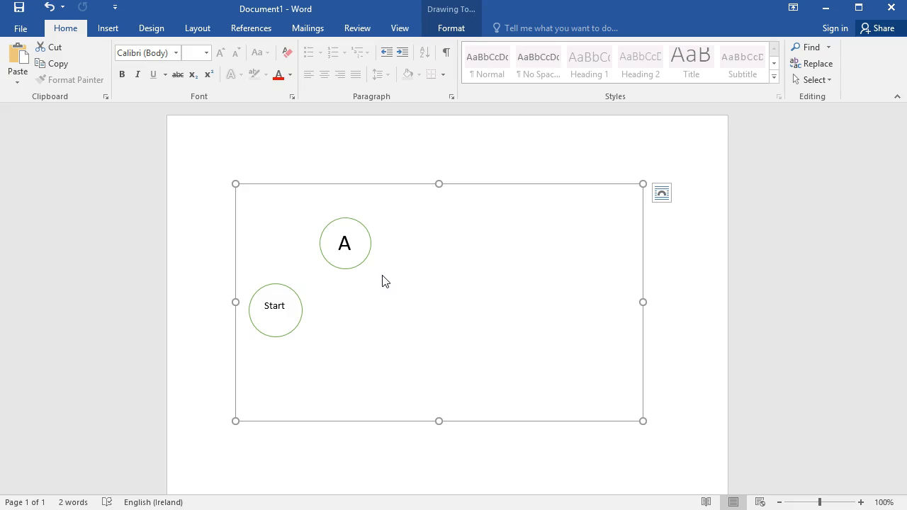
- Add a text box about 0.66 cm high and 0.56 cm wide at circle A's lower right, containing "5"
click(277, 79)
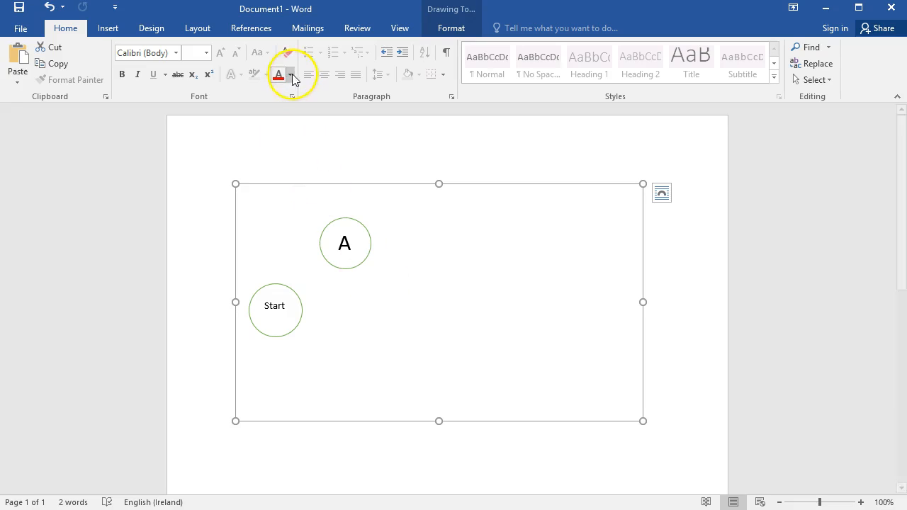
click(458, 30)
click(110, 63)
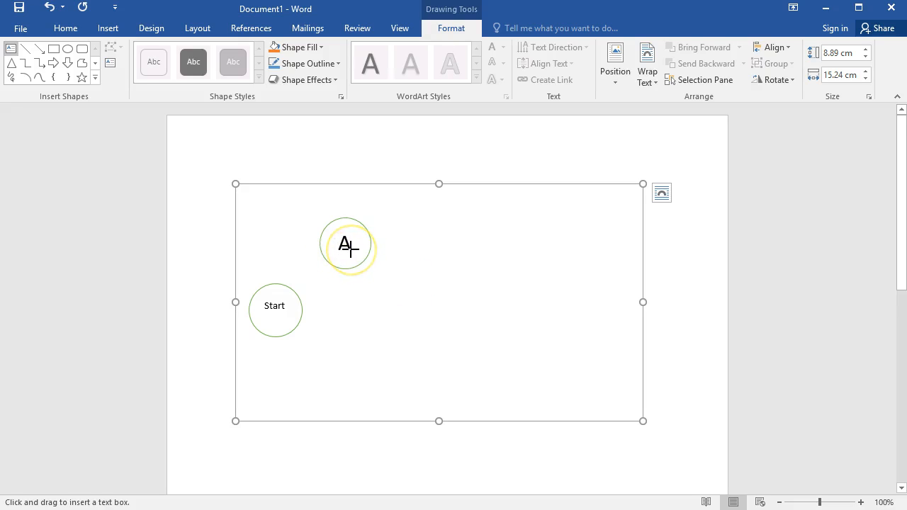
drag(352, 258, 367, 272)
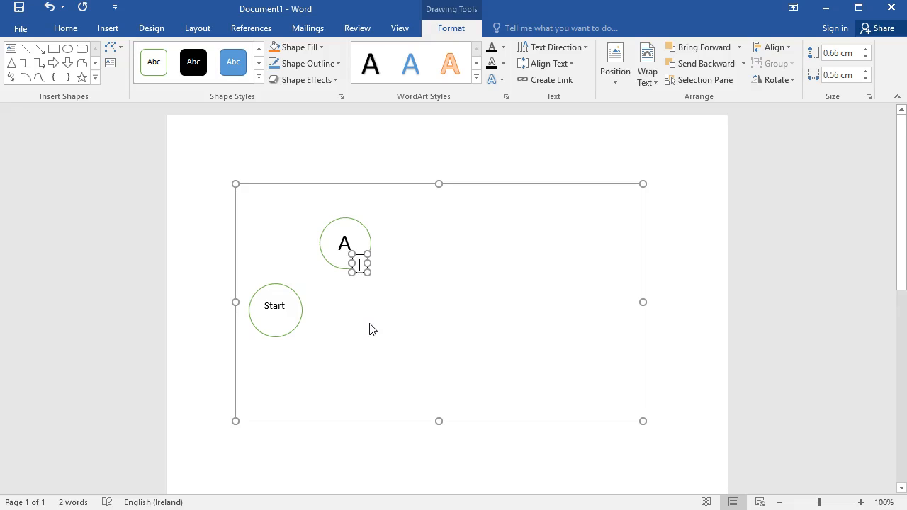
text(5)
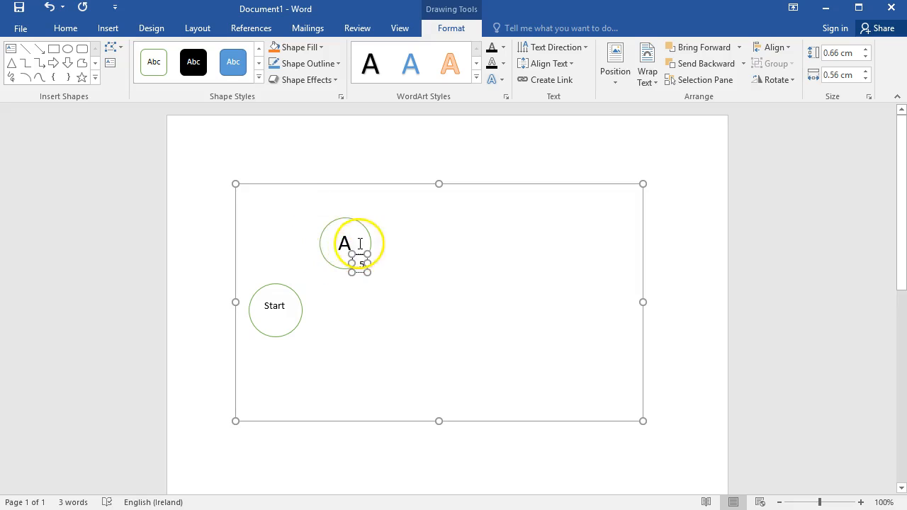
click(381, 347)
- Apply the transparent, outline-free preset style with black text to the "5" text box
click(362, 275)
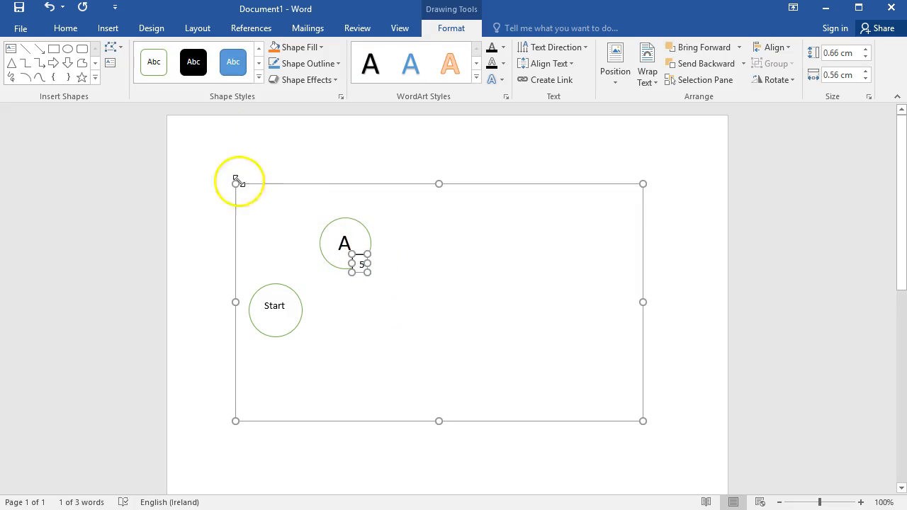
click(260, 78)
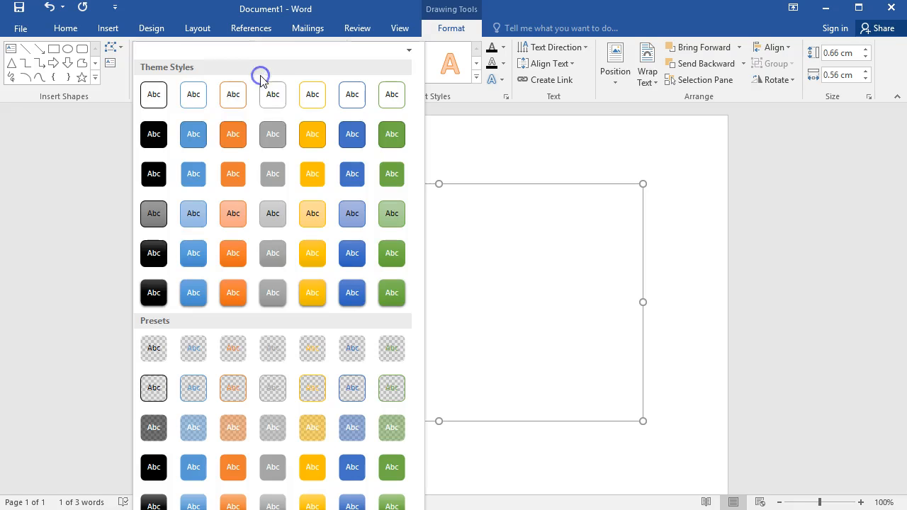
click(157, 352)
click(411, 296)
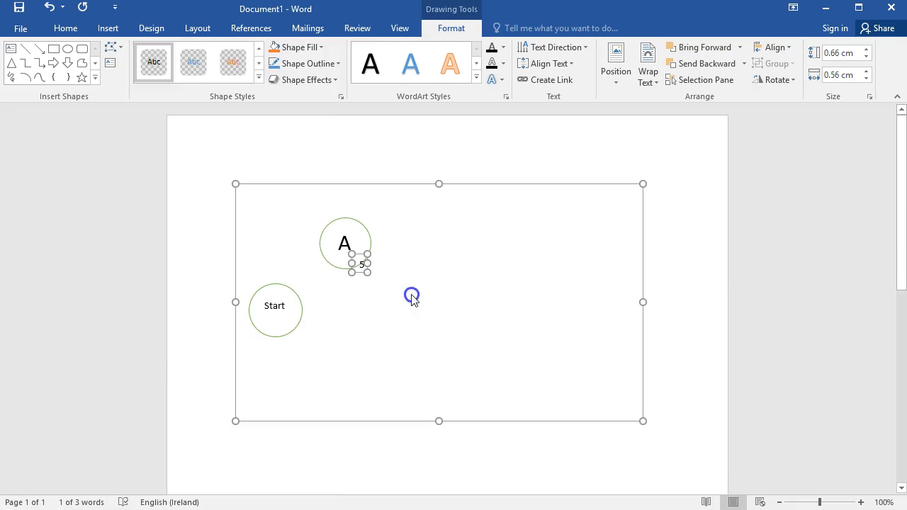
- Nudge the "5" text box up and left so it sits inside circle A, just below the letter
click(358, 263)
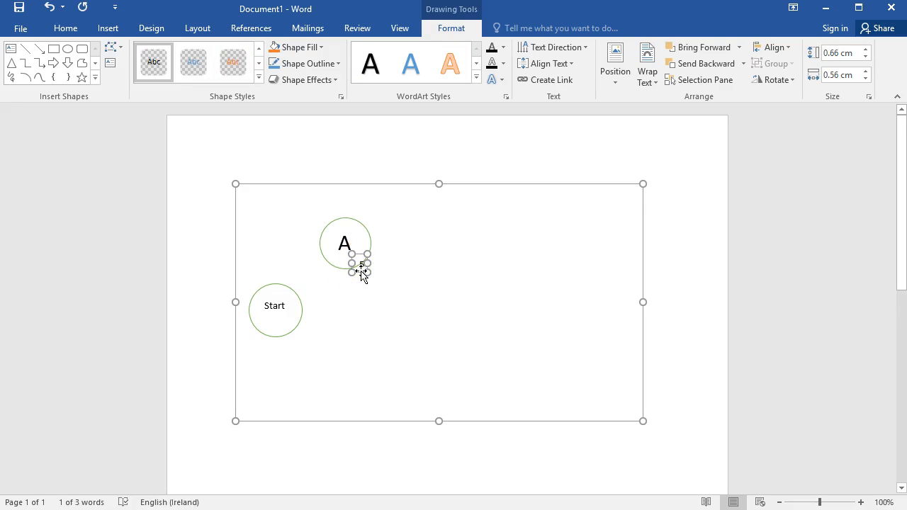
key(Up)
key(Up)
key(Up)
key(Up)
key(Up)
key(Up)
key(Left)
key(Left)
key(Left)
key(Left)
key(Left)
key(Left)
key(Left)
key(Left)
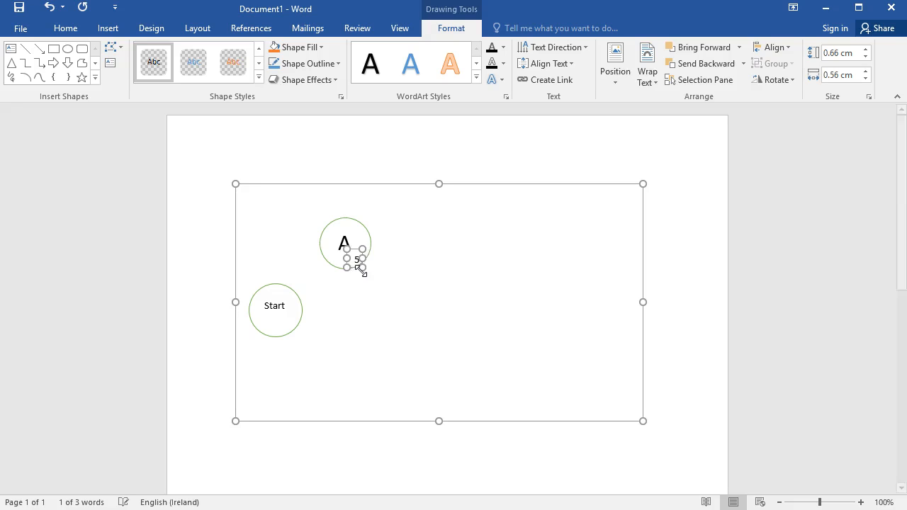
key(Right)
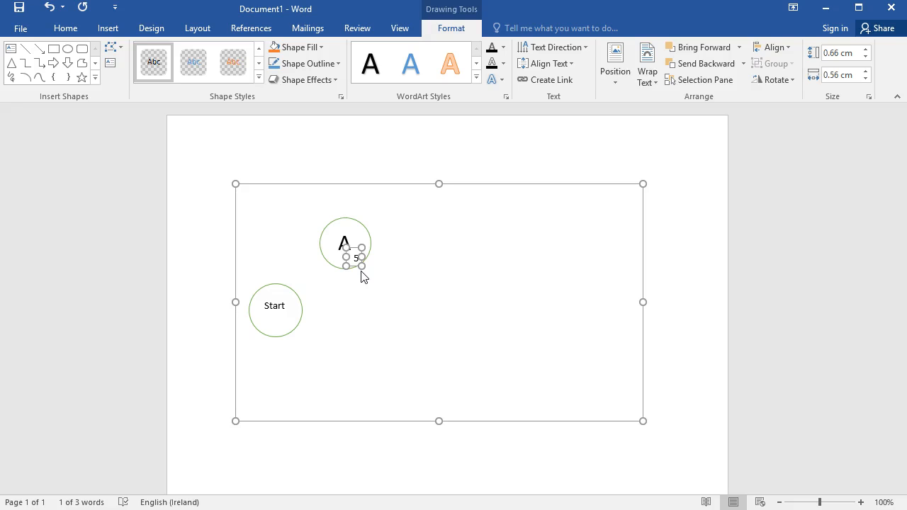
key(Left)
key(Left)
key(Left)
key(Up)
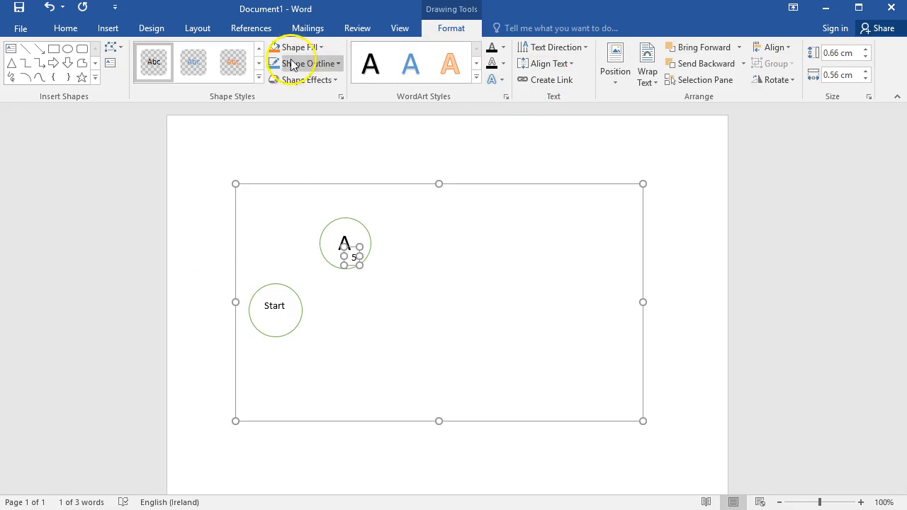
- Set the "5" to font size 16 and enlarge its text box slightly to fit the number
click(426, 32)
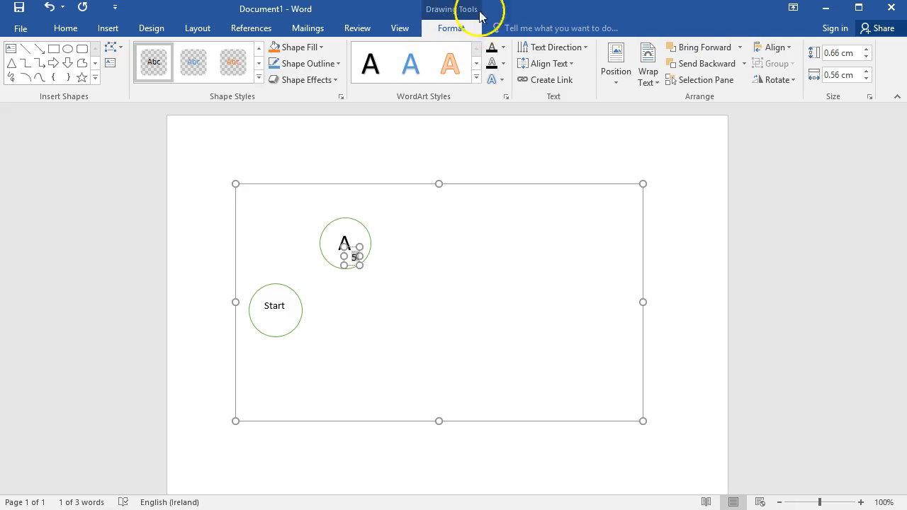
click(67, 29)
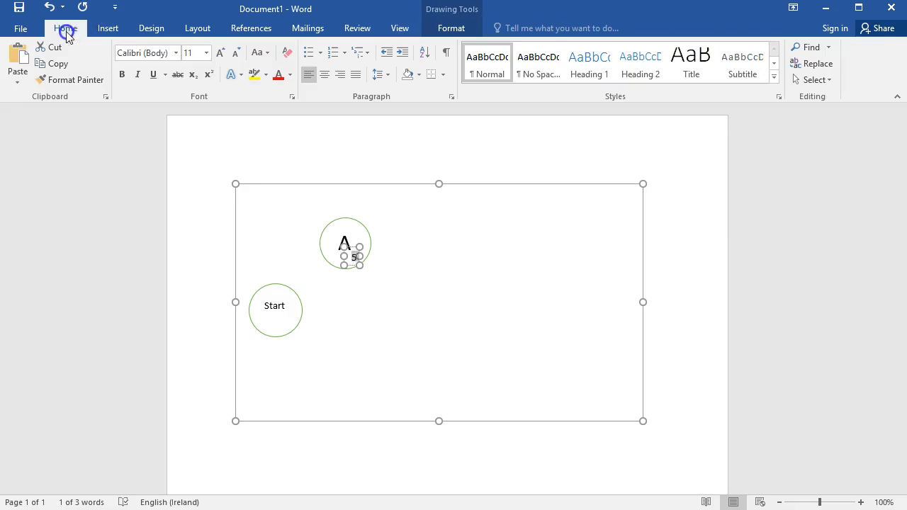
click(220, 54)
click(220, 53)
click(220, 53)
click(220, 53)
click(234, 54)
click(233, 54)
click(234, 54)
drag(360, 266, 365, 271)
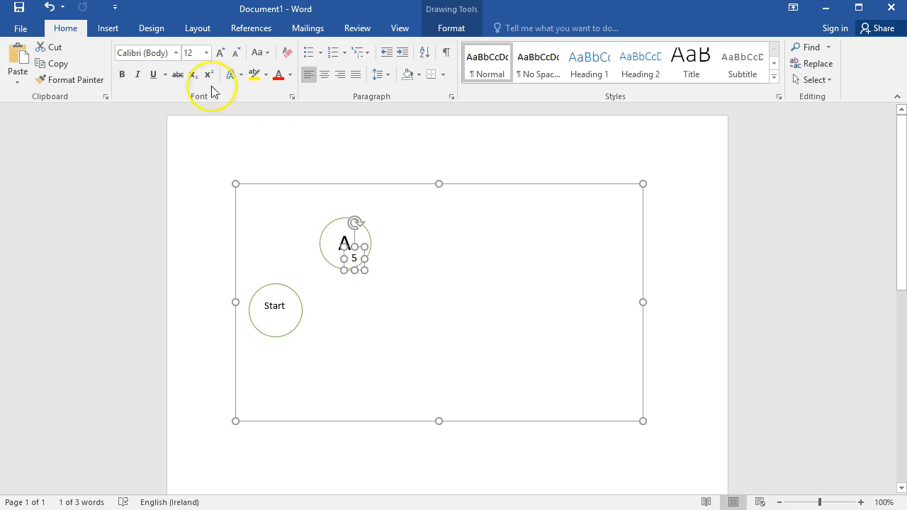
click(224, 53)
click(363, 304)
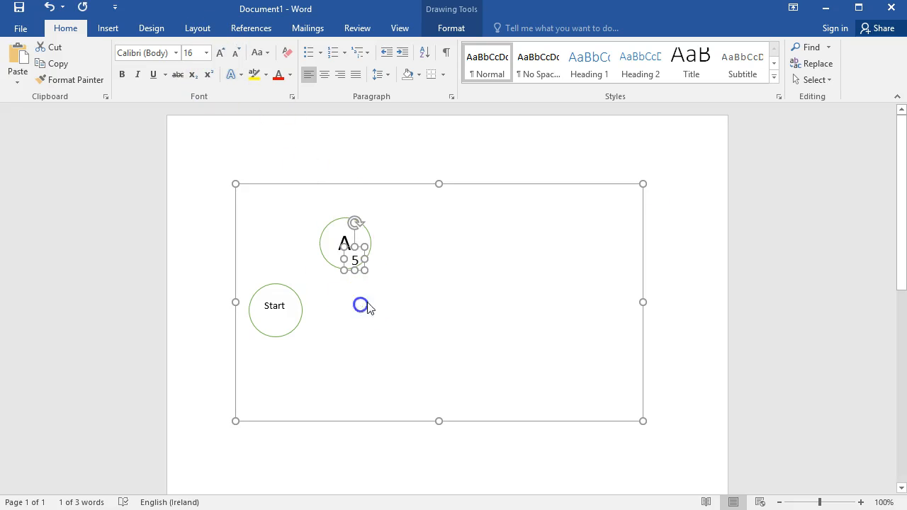
- Nudge the "5" text box up and slightly sideways so it sits closer beneath the letter A inside the circle
click(353, 261)
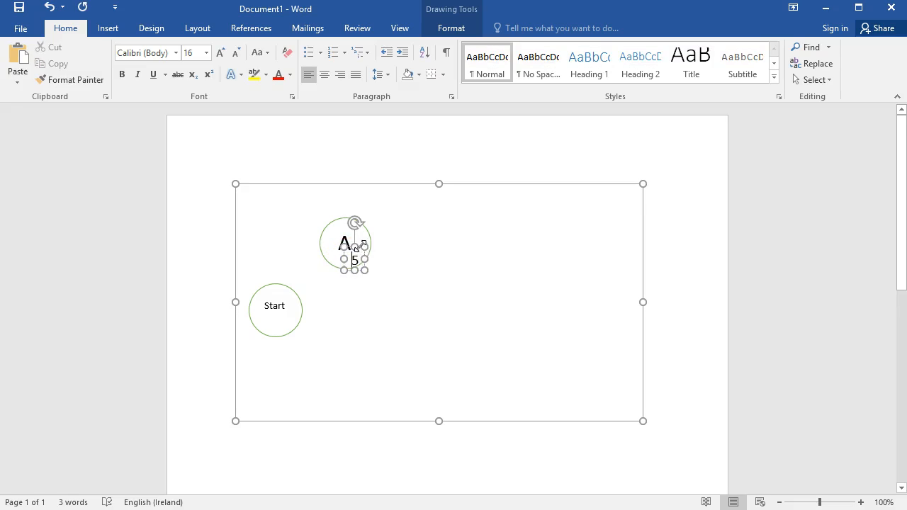
click(361, 246)
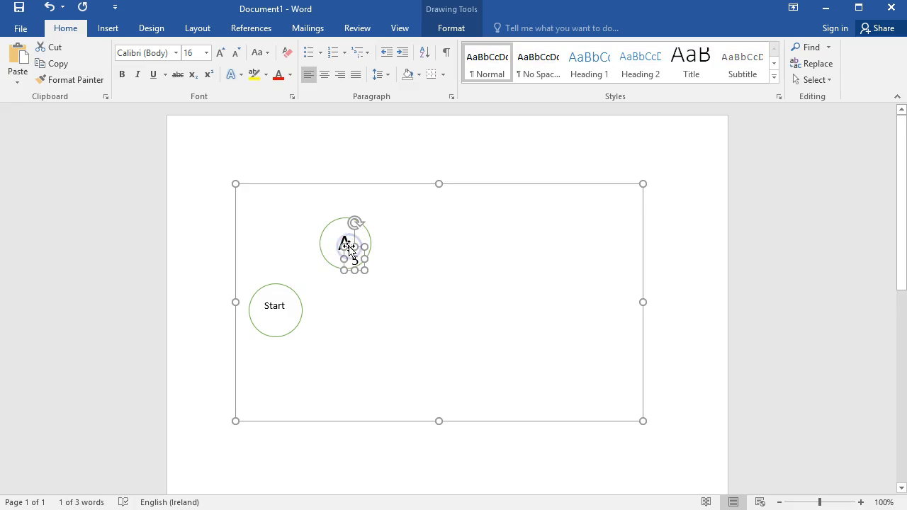
key(Up)
key(Up)
key(Up)
key(Up)
key(Left)
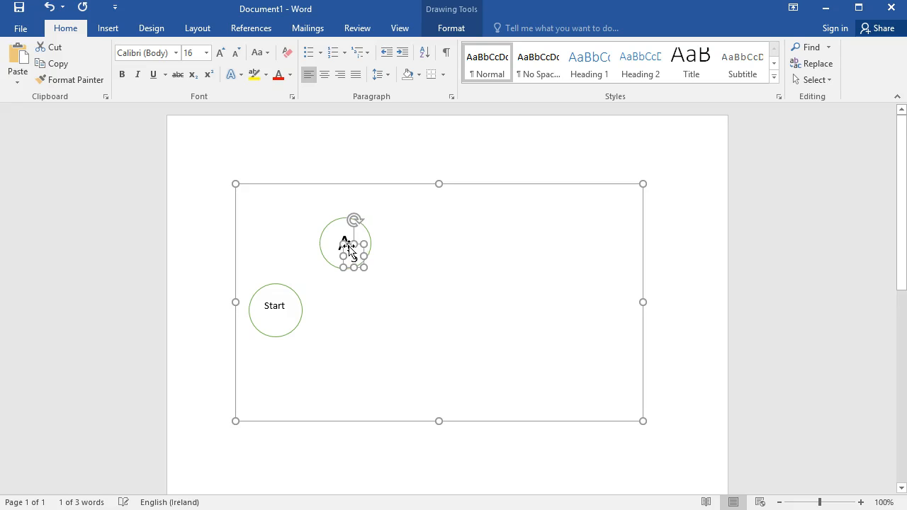
click(416, 281)
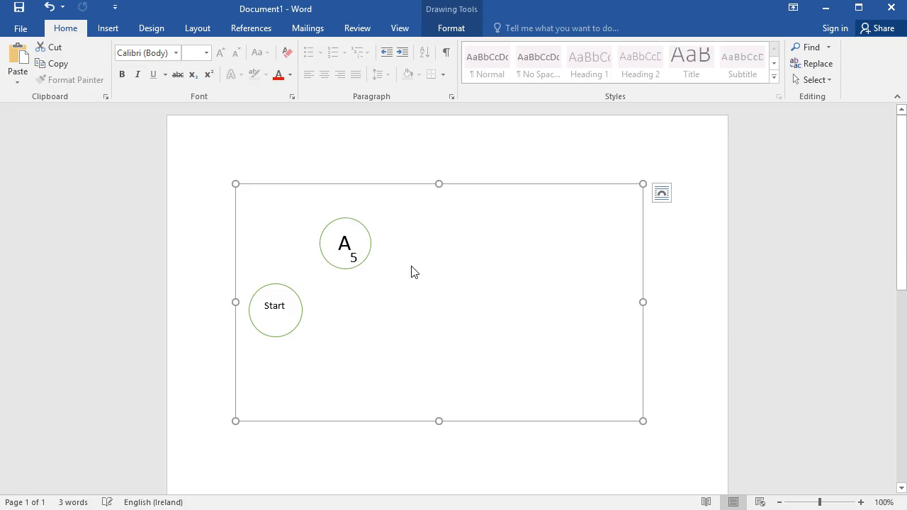
key(alt)
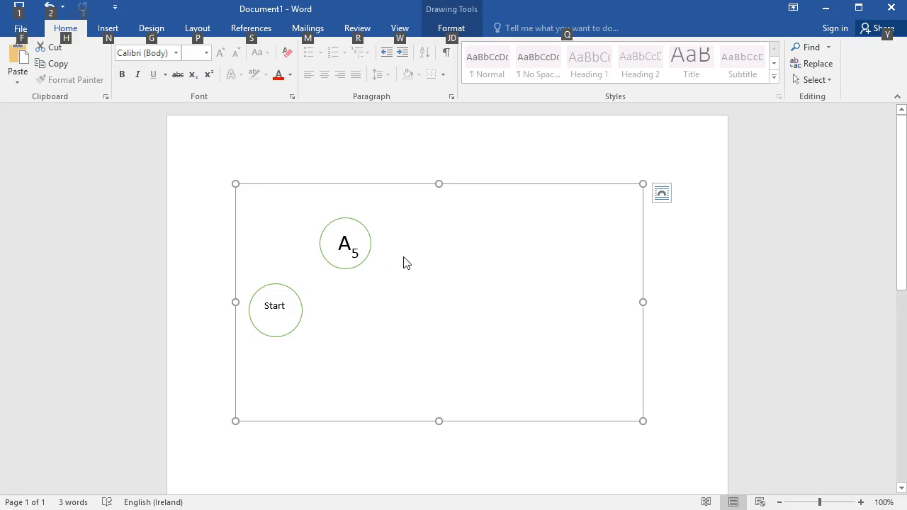
- Select circle A together with its "5" text box and group them into one object
click(294, 215)
drag(316, 204, 388, 282)
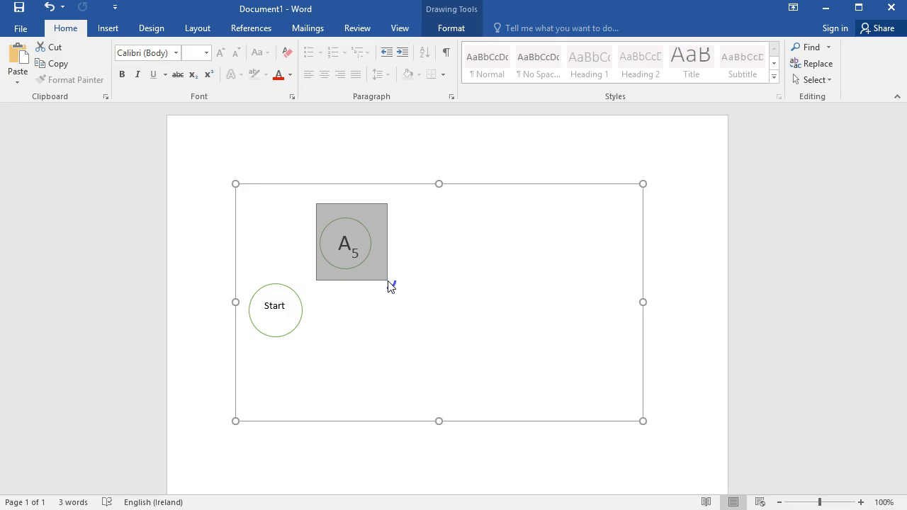
drag(389, 286, 389, 286)
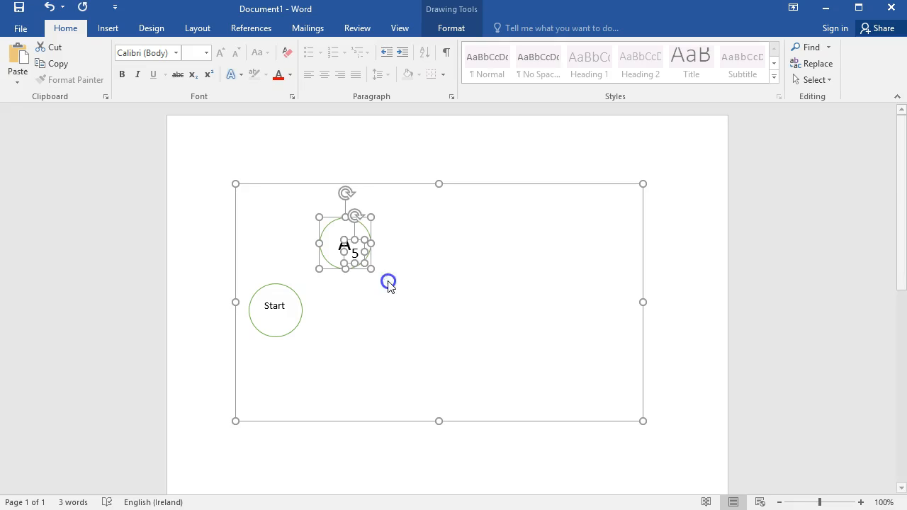
right_click(349, 244)
mouse_move(409, 326)
click(508, 330)
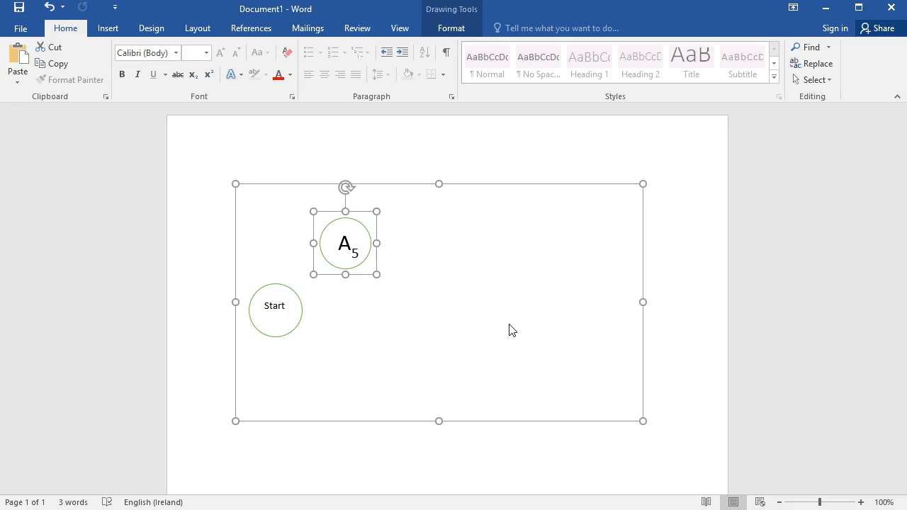
- Copy the grouped circle A and place a duplicate directly below it, lower than the Start circle
click(488, 317)
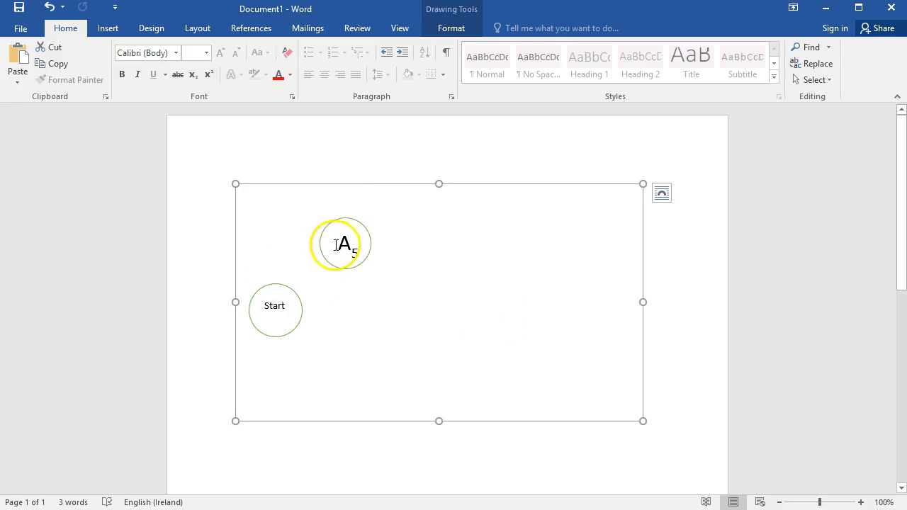
click(347, 247)
click(383, 268)
click(369, 252)
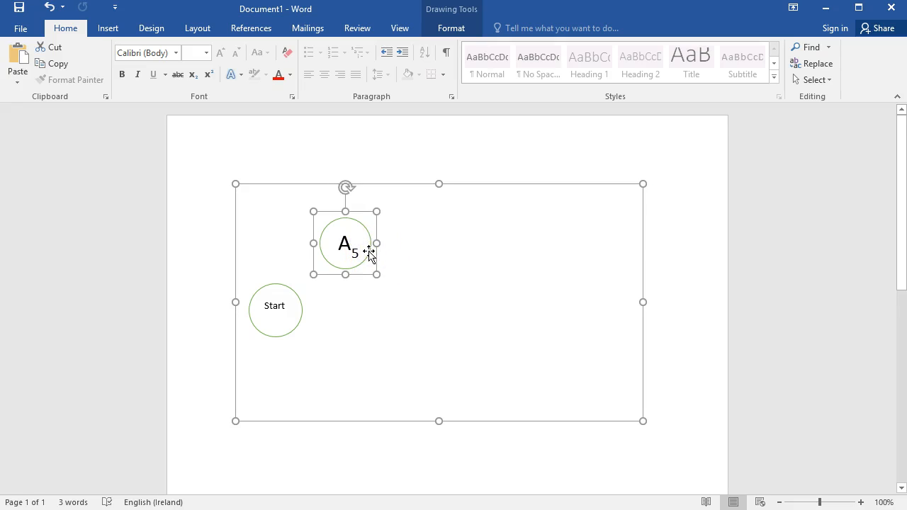
click(345, 300)
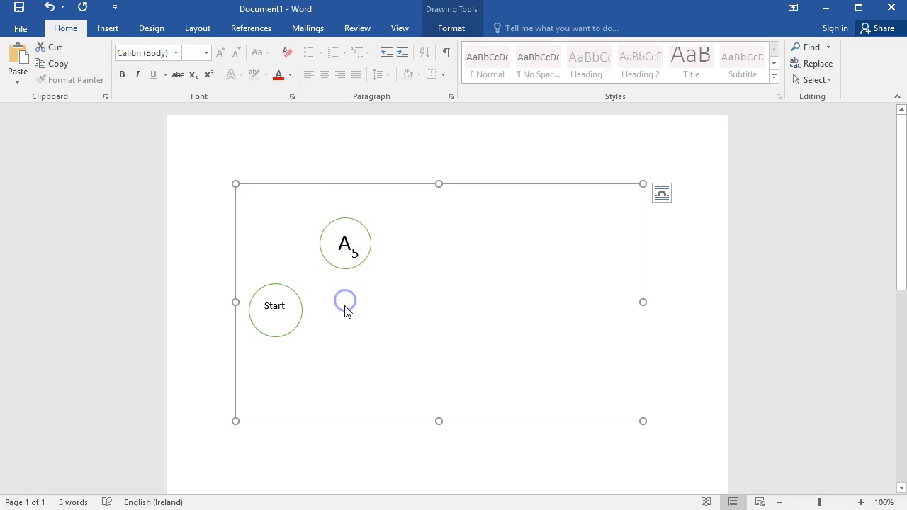
key(ctrl+v)
mouse_move(287, 241)
mouse_down()
mouse_move(352, 316)
mouse_move(360, 384)
mouse_up()
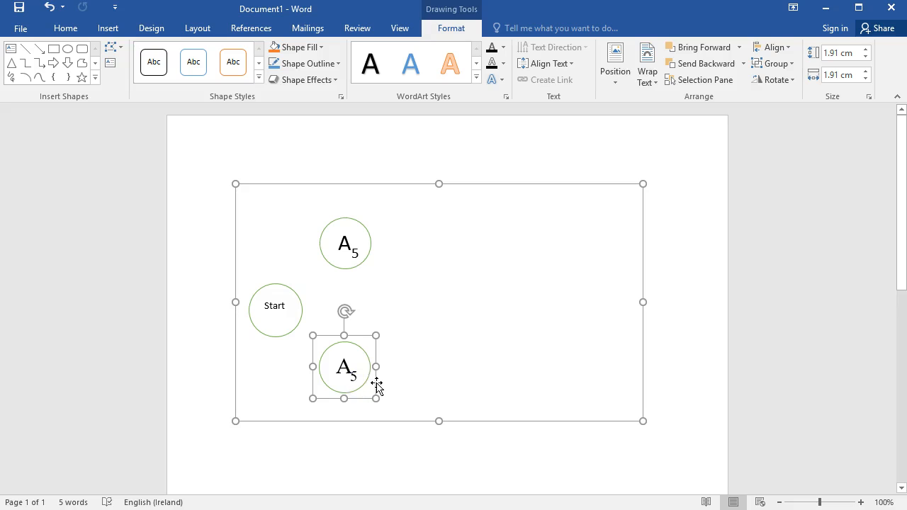
- Paste three more copies of the circle group and place them in a row to the right of the original circle A
key(ctrl+v)
drag(290, 237, 436, 259)
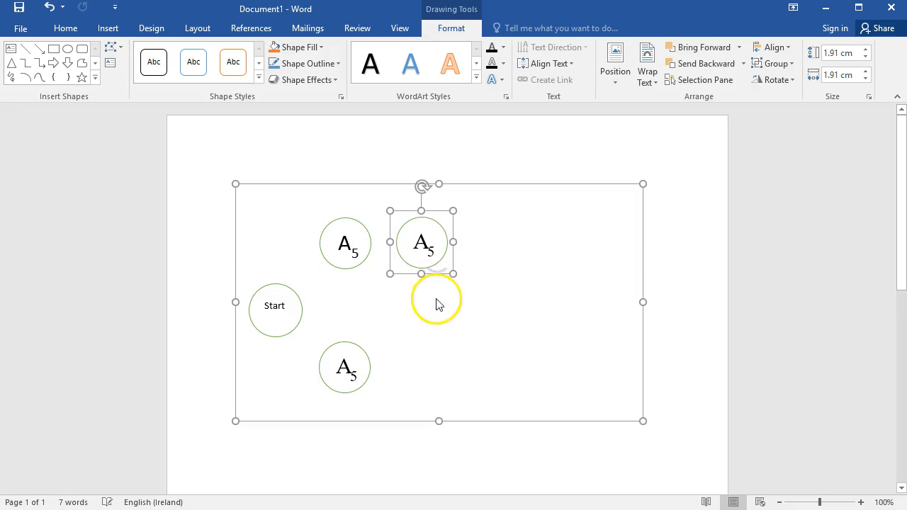
key(ctrl+v)
drag(292, 228, 522, 251)
key(ctrl+v)
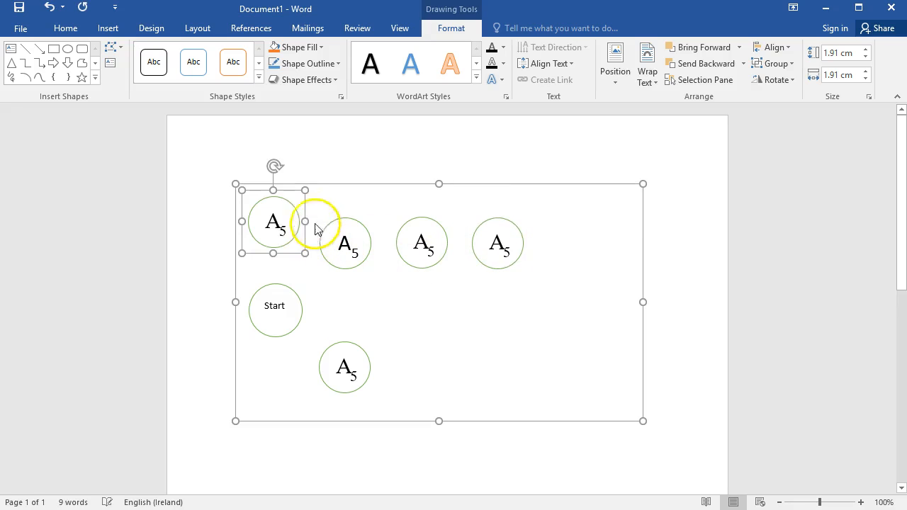
drag(293, 229, 587, 251)
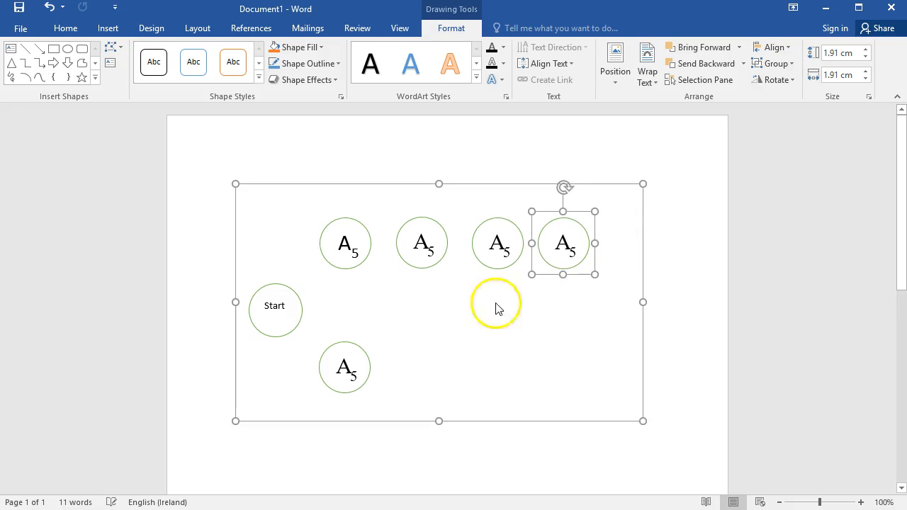
- Paste another circle group beside the lower copy and nudge it into line beneath the second circle of the upper row
key(ctrl+v)
drag(291, 229, 438, 375)
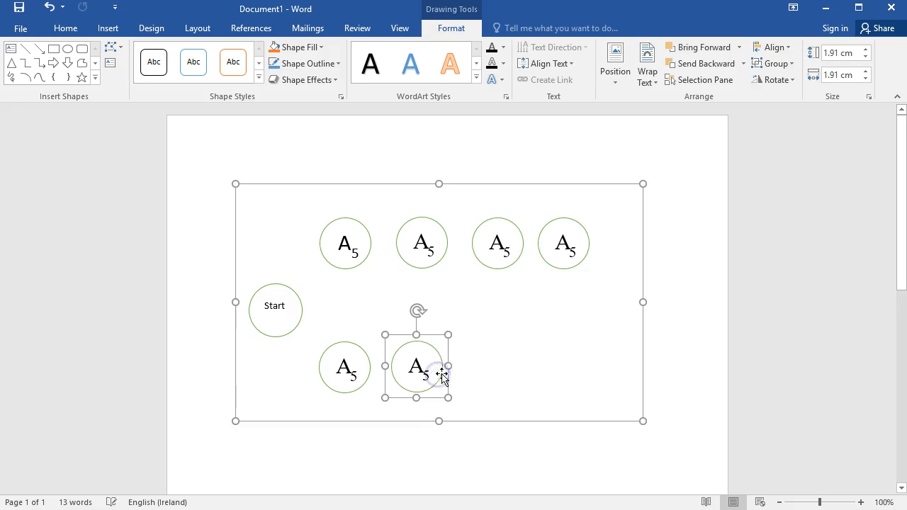
key(Right)
key(Right)
key(Right)
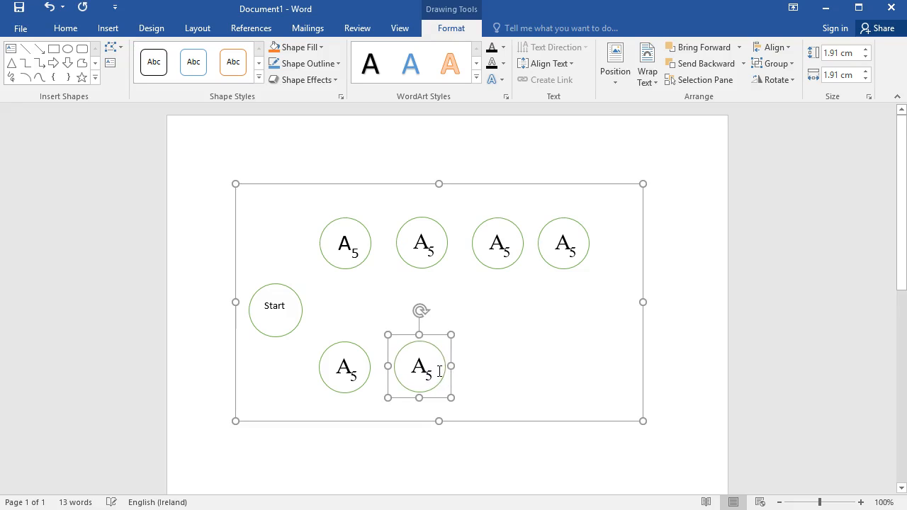
key(Left)
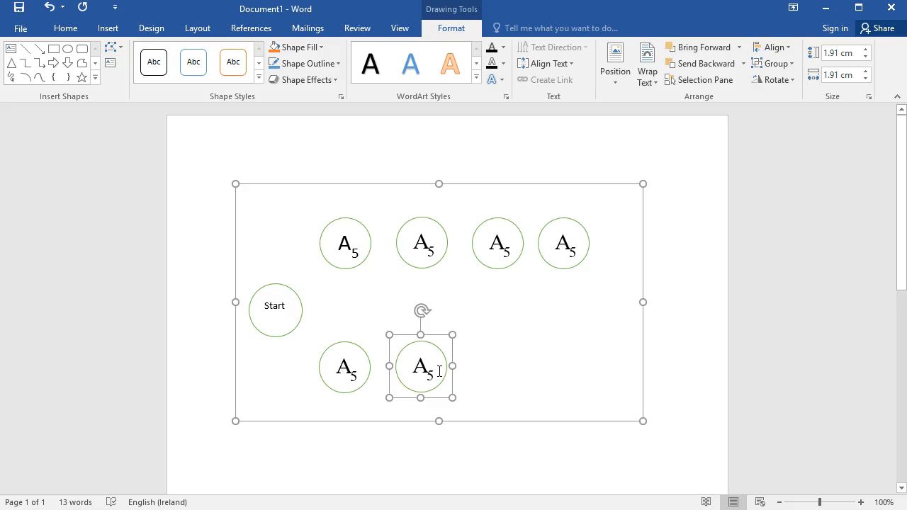
click(497, 346)
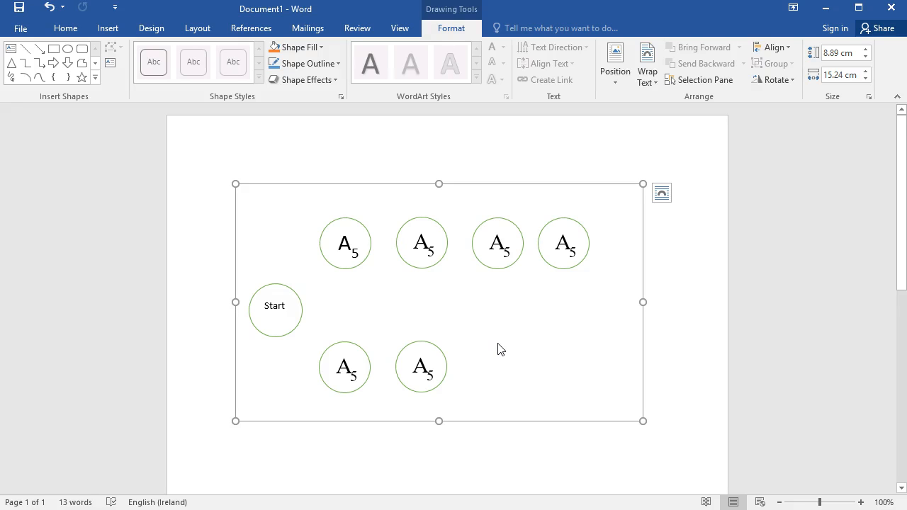
- Try to distribute the four circle groups of the upper row horizontally
mouse_move(464, 318)
mouse_down()
mouse_move(316, 211)
mouse_move(336, 277)
mouse_move(565, 280)
mouse_up()
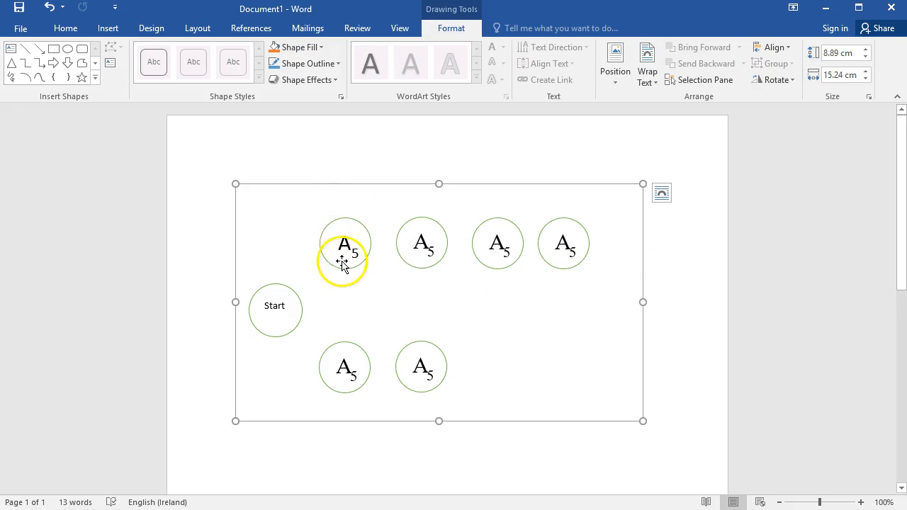
click(301, 207)
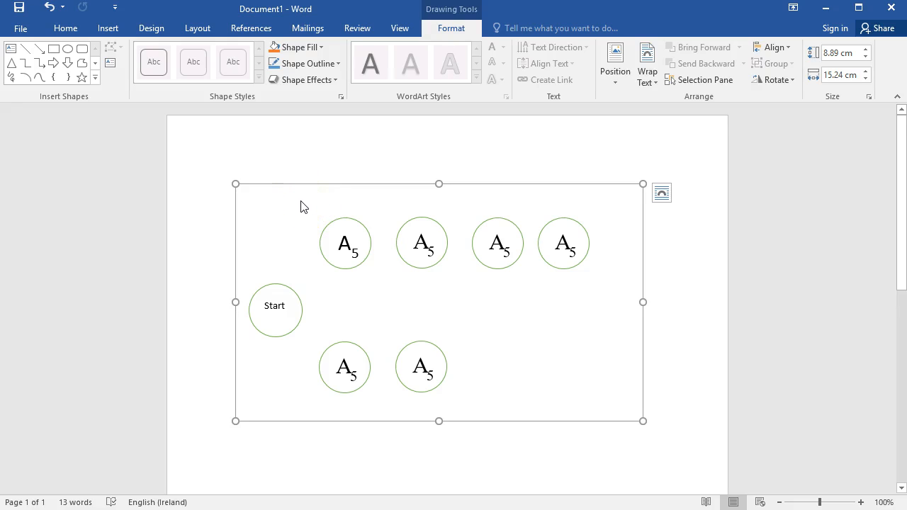
drag(300, 200, 625, 286)
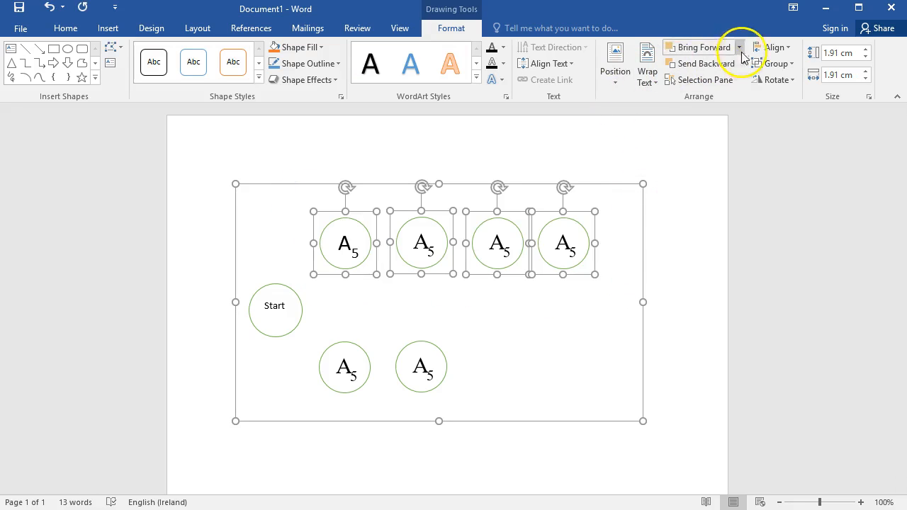
click(789, 48)
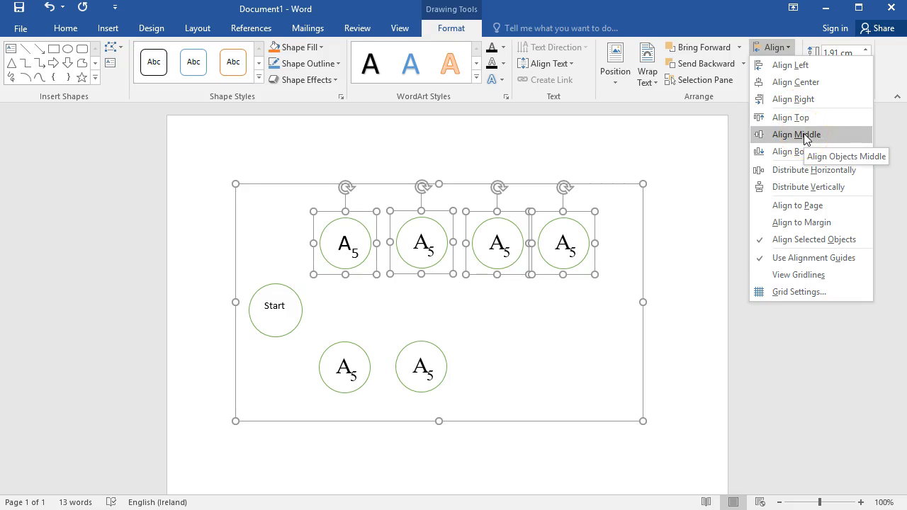
click(815, 171)
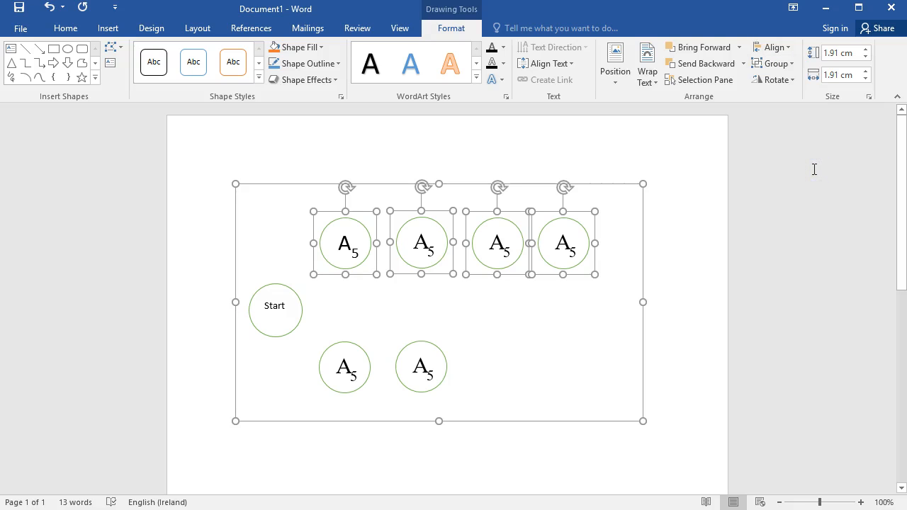
click(678, 285)
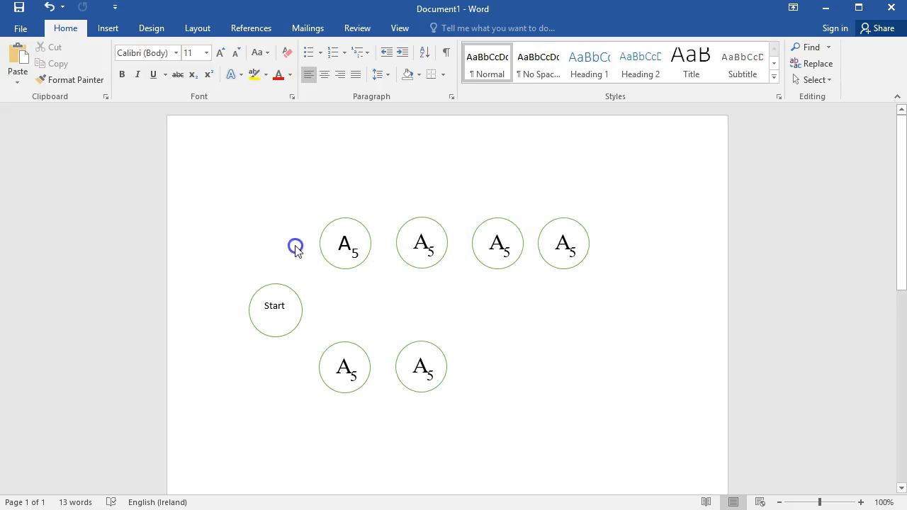
click(306, 212)
drag(307, 212, 610, 286)
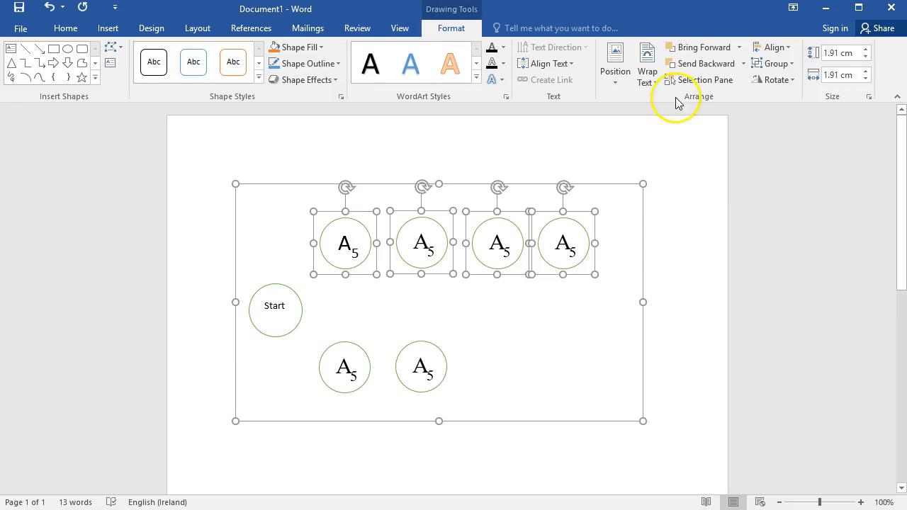
click(681, 176)
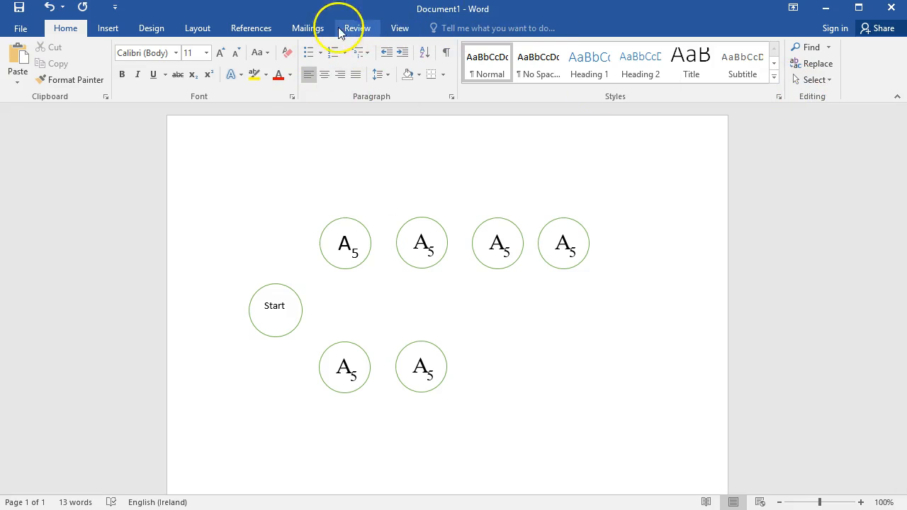
click(338, 227)
click(451, 28)
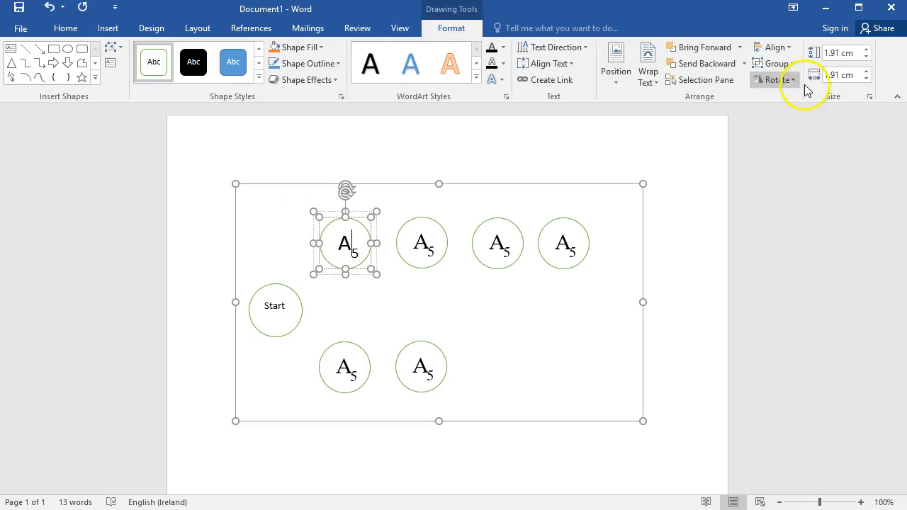
click(777, 46)
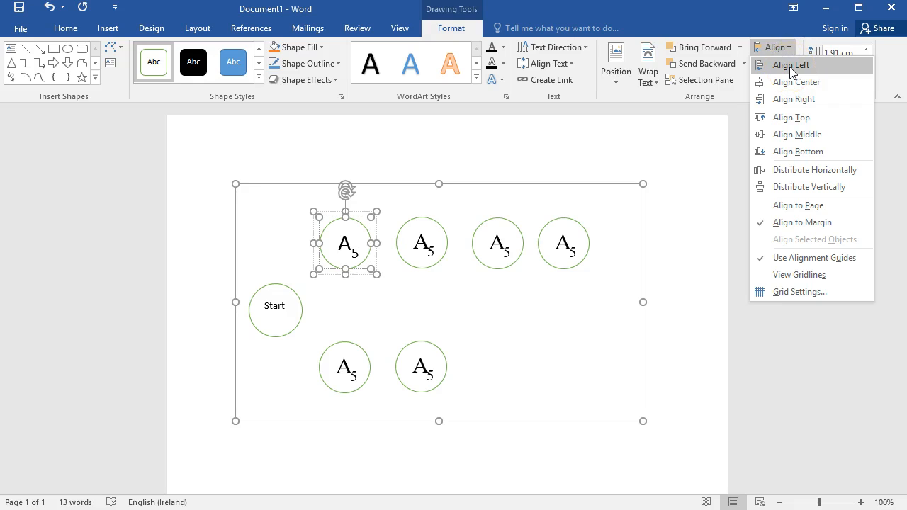
click(681, 263)
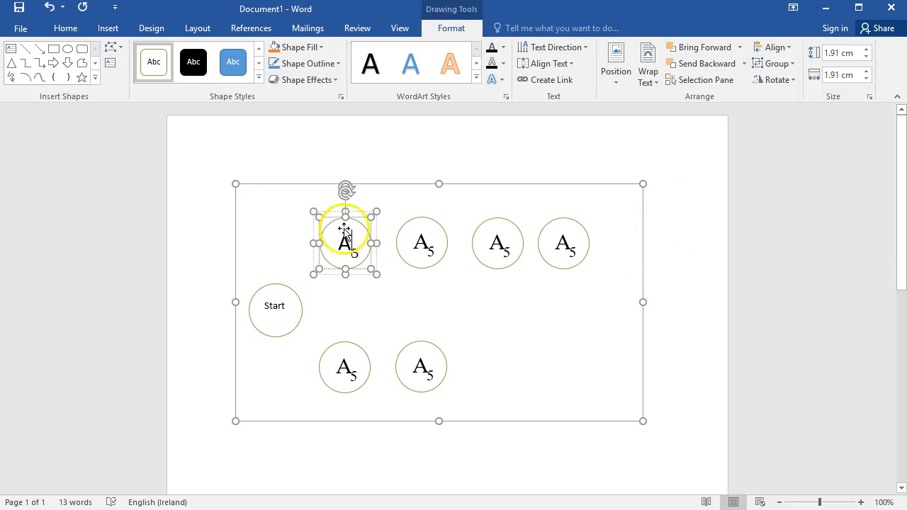
- Relabel the second circle of the upper row as "B" with the number 4
click(423, 241)
key(BackSpace)
text(B)
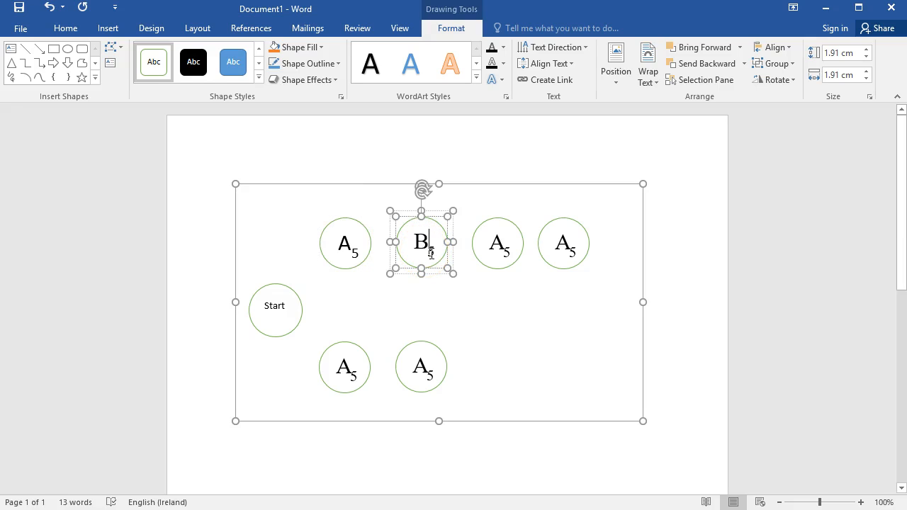
click(427, 251)
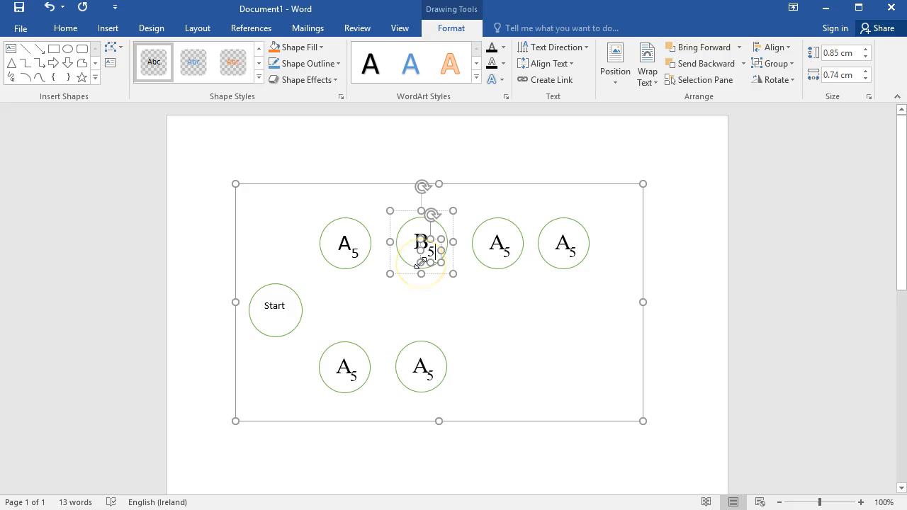
text(4)
- Change the third upper-row circle's number to 9 and its letter to "C"
click(505, 244)
click(500, 248)
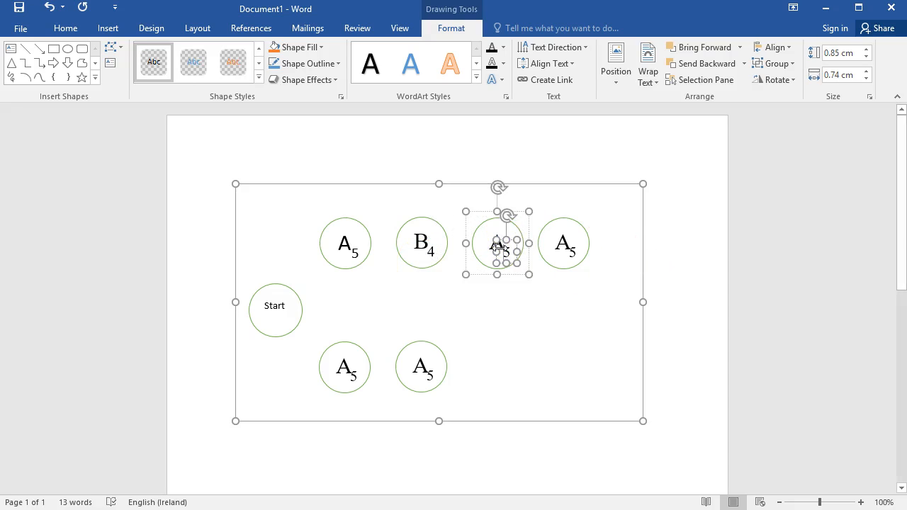
key(BackSpace)
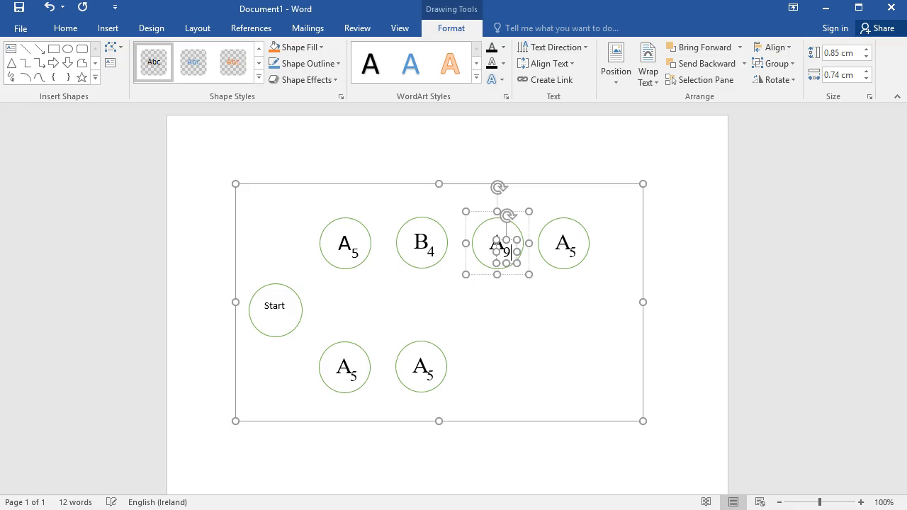
double_click(504, 249)
click(500, 241)
click(493, 247)
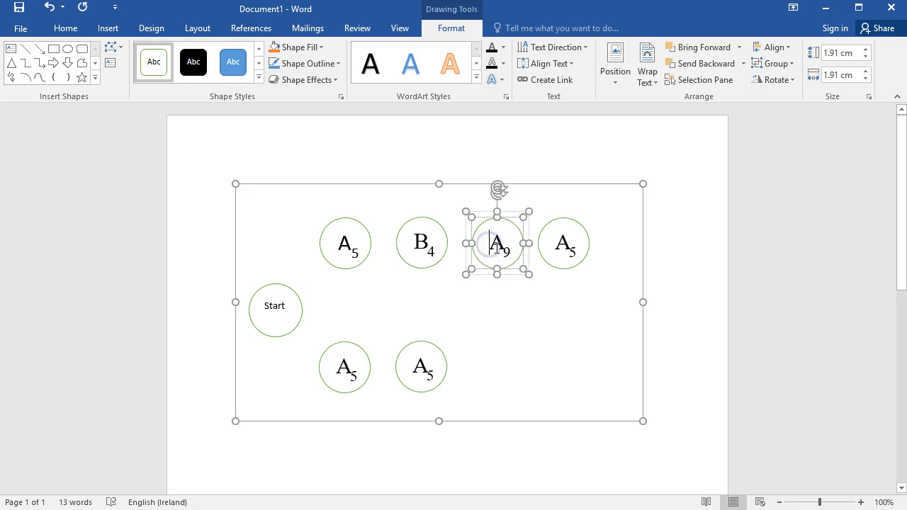
text(C)
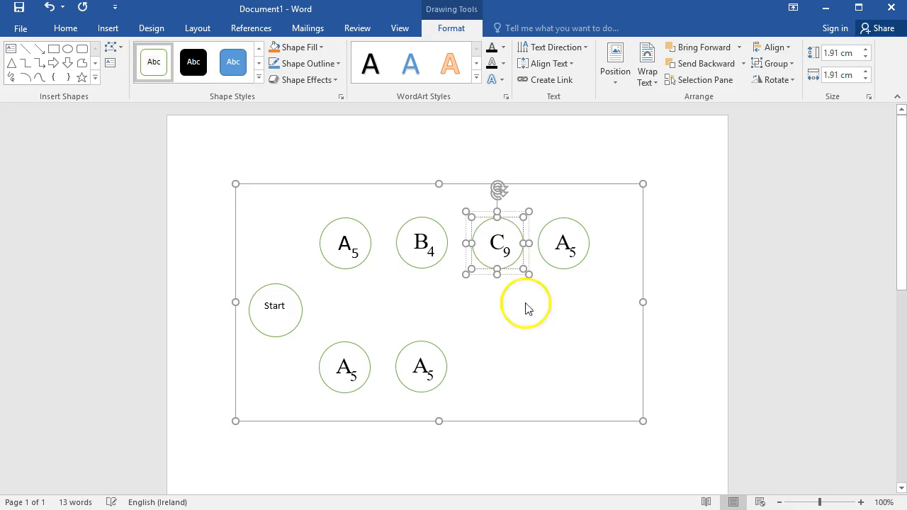